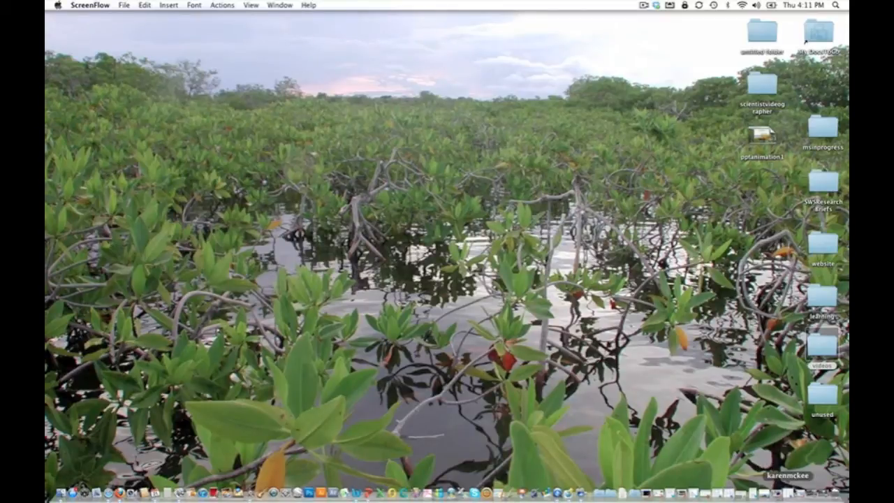
# Switch to iMovie and start a movie file import into the subsidenceclip event
pyautogui.click(811, 493)
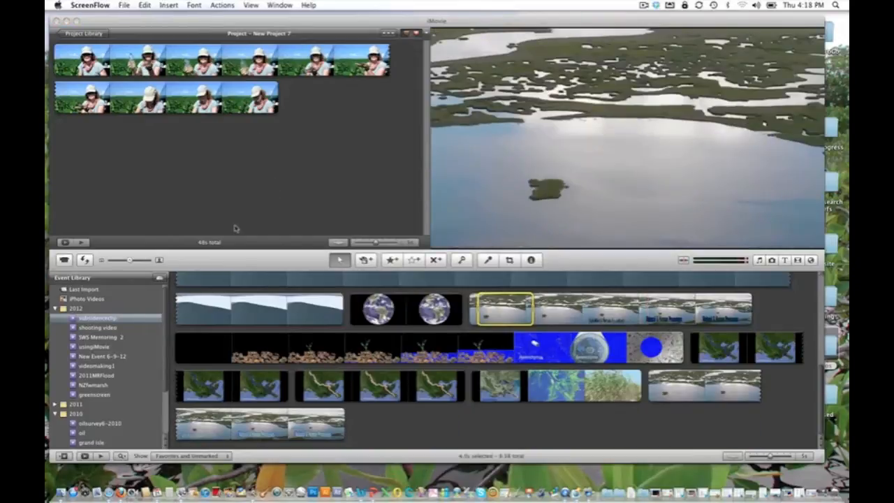
pyautogui.click(142, 321)
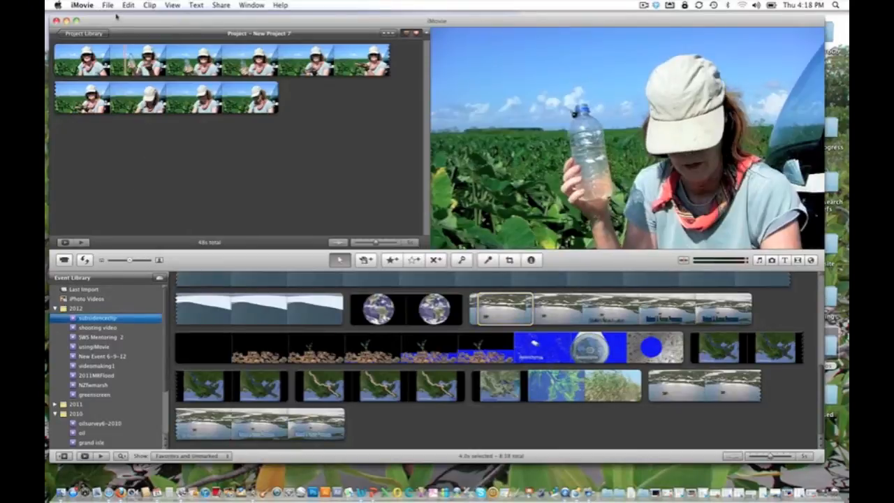
pyautogui.click(109, 6)
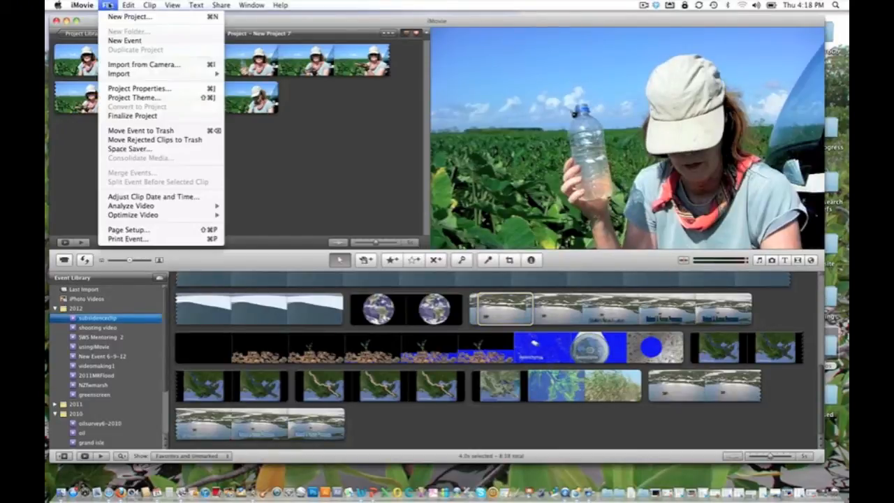
pyautogui.moveTo(119, 74)
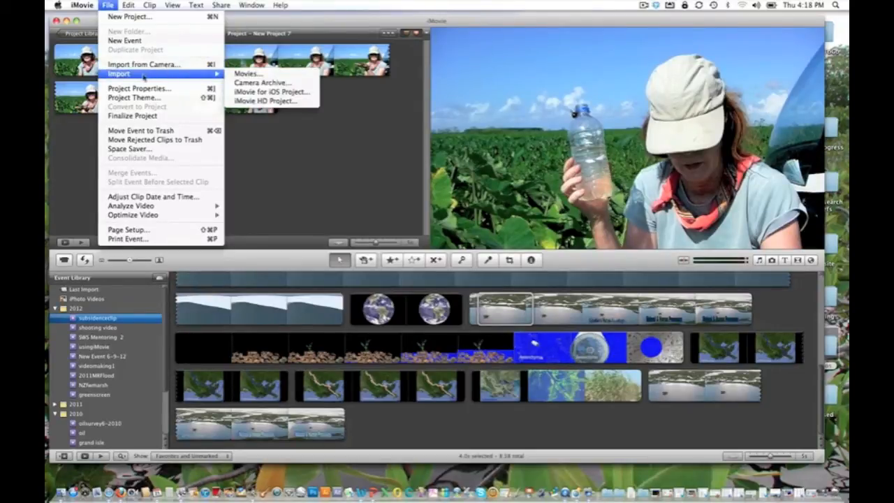
pyautogui.click(246, 74)
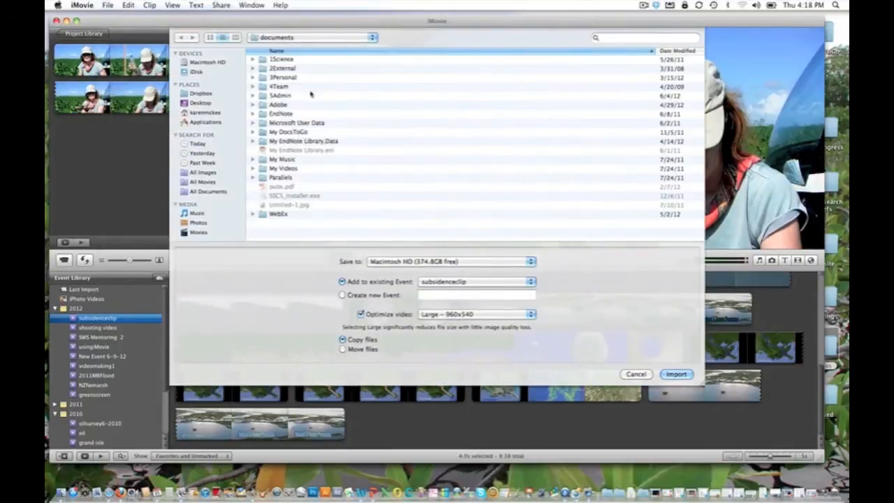
# Search for subsidence.mov and import it into the existing subsidenceclip event
pyautogui.click(616, 36)
pyautogui.write('subsi')
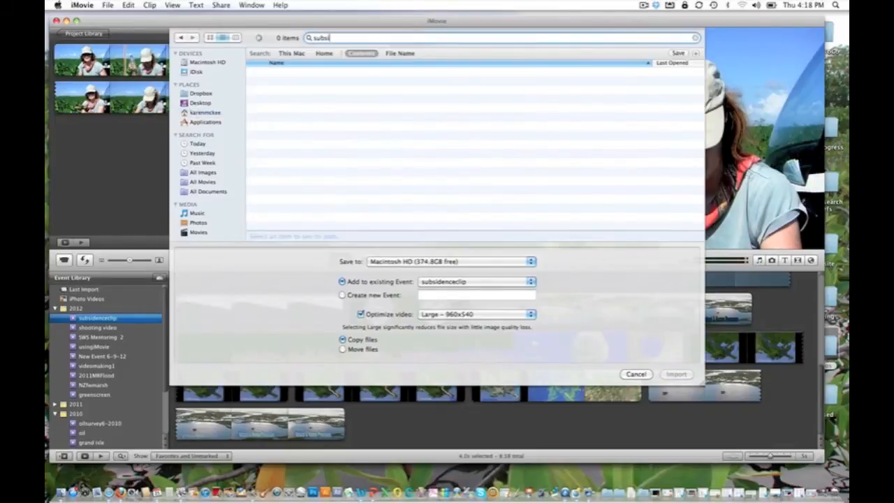
pyautogui.write('dence.mov')
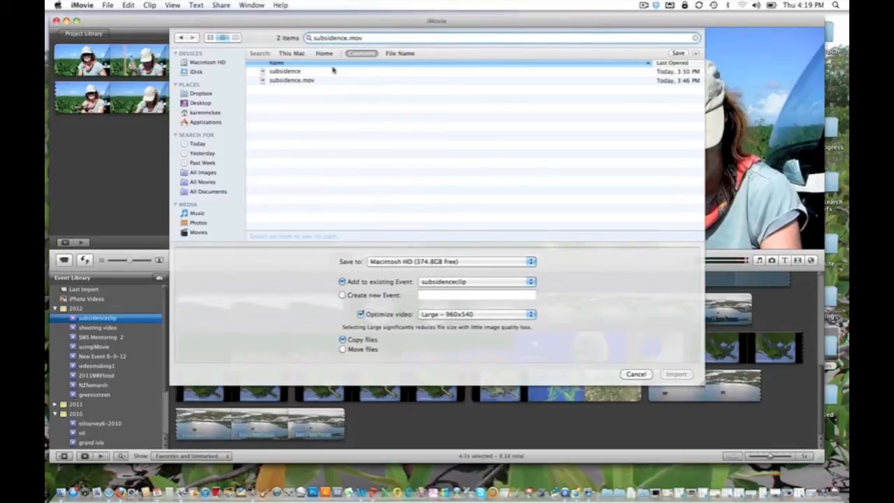
pyautogui.doubleClick(299, 81)
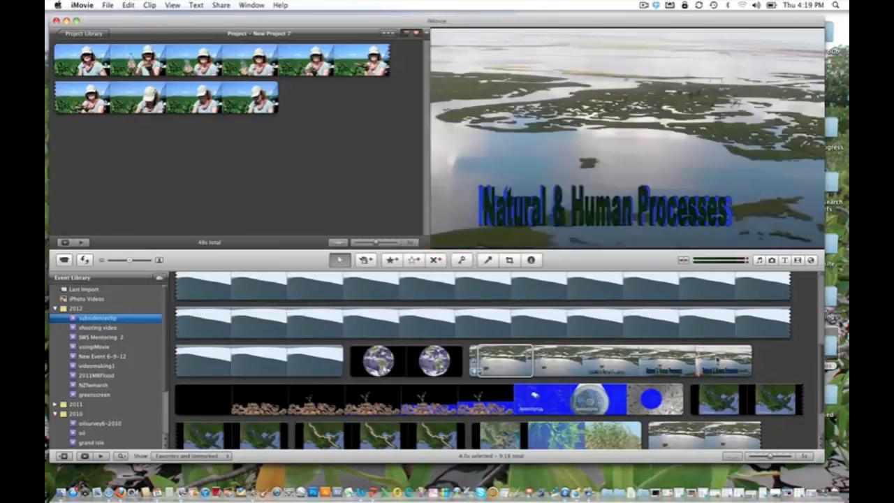
# Add the imported subsidence animation from the event to the project's field clip as a Picture in Picture overlay
pyautogui.scroll(-2, 821, 356)
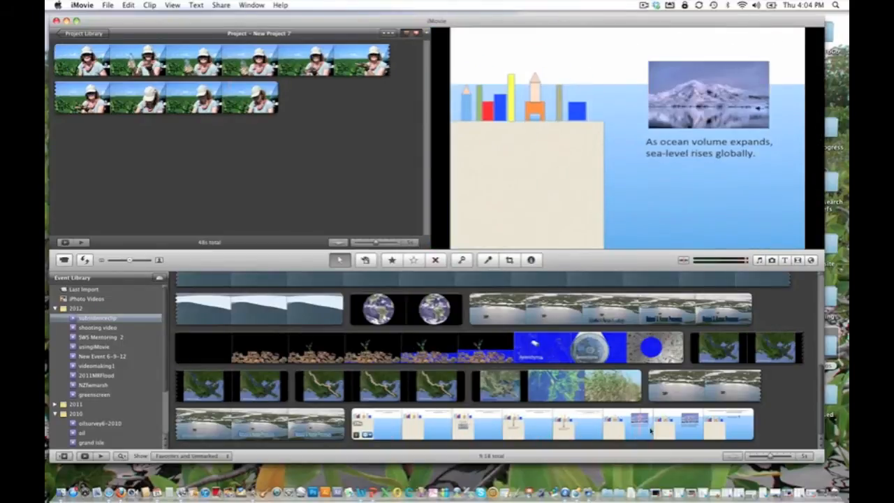
pyautogui.click(486, 428)
pyautogui.doubleClick(485, 429)
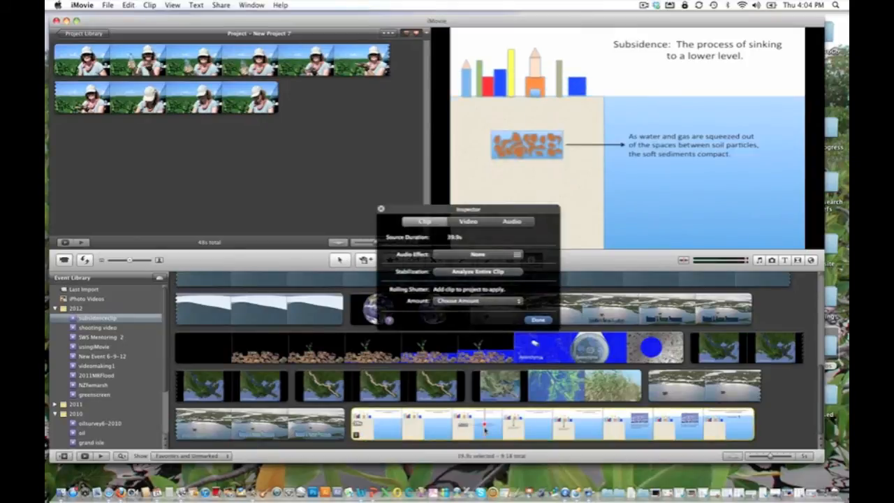
pyautogui.press('i')
pyautogui.moveTo(485, 429); pyautogui.dragTo(129, 62)
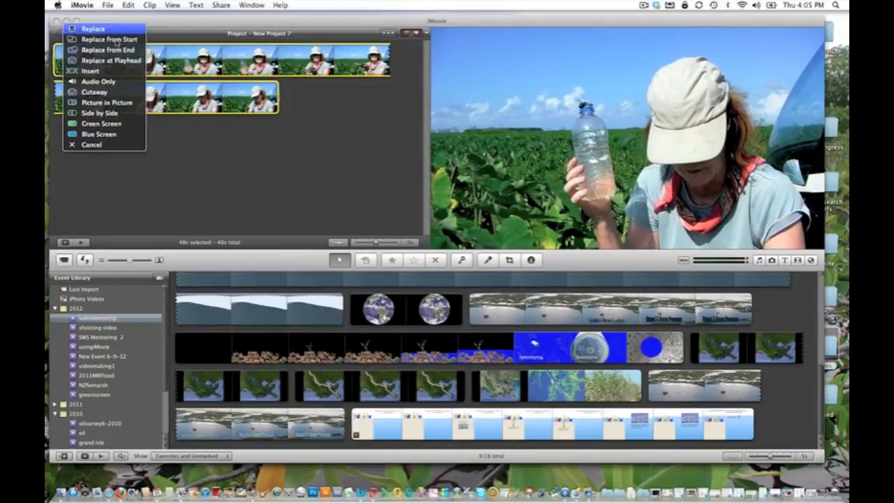
pyautogui.click(107, 102)
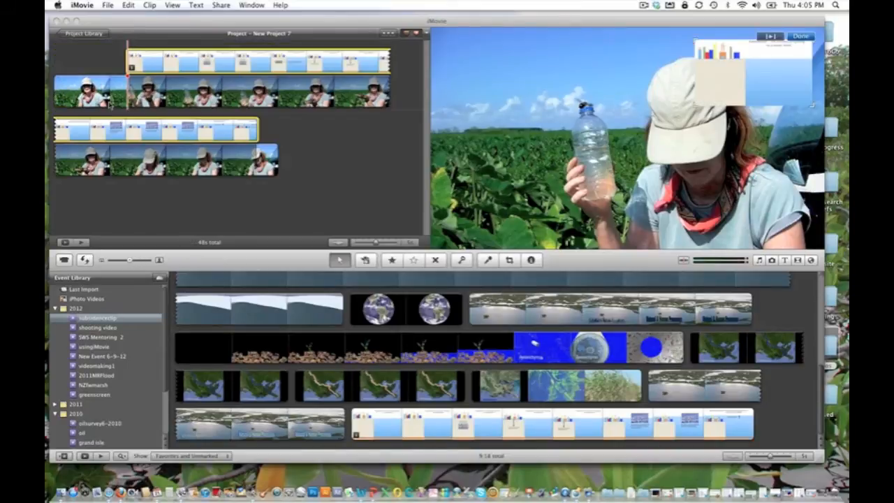
# Move the picture-in-picture inset to the upper-left corner of the video frame and enlarge it until it nearly reaches the bottle
pyautogui.moveTo(735, 83); pyautogui.dragTo(489, 78)
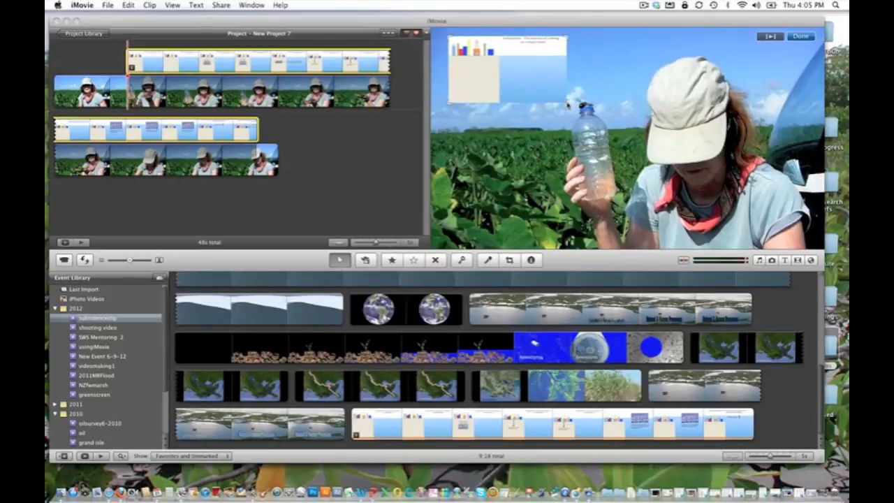
pyautogui.moveTo(568, 105); pyautogui.dragTo(602, 123)
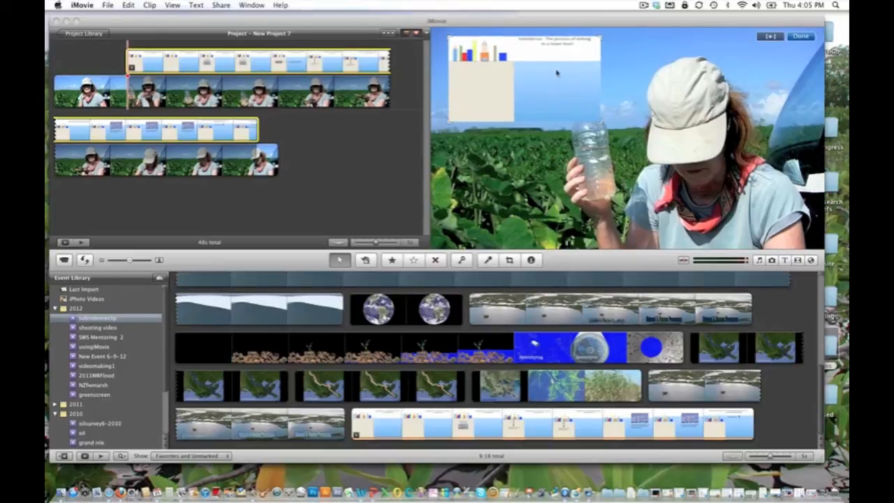
pyautogui.moveTo(542, 82)
pyautogui.mouseDown()
pyautogui.moveTo(633, 85)
pyautogui.moveTo(591, 56)
pyautogui.moveTo(550, 82)
pyautogui.mouseUp()
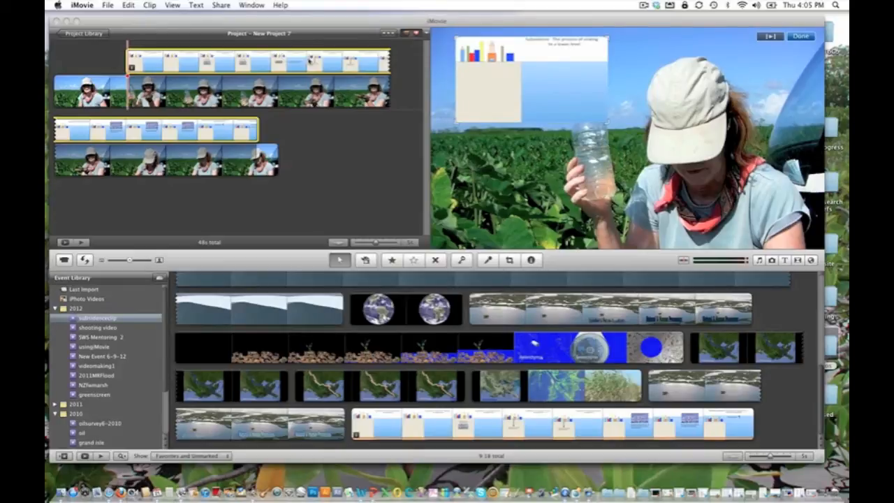
# Set the playback speed of the picture-in-picture clip to 400% in its clip adjustments
pyautogui.click(133, 68)
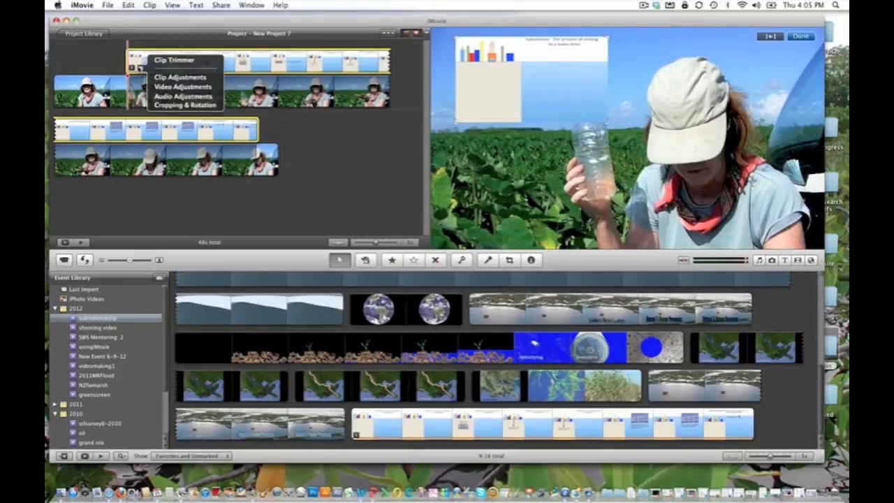
pyautogui.click(167, 77)
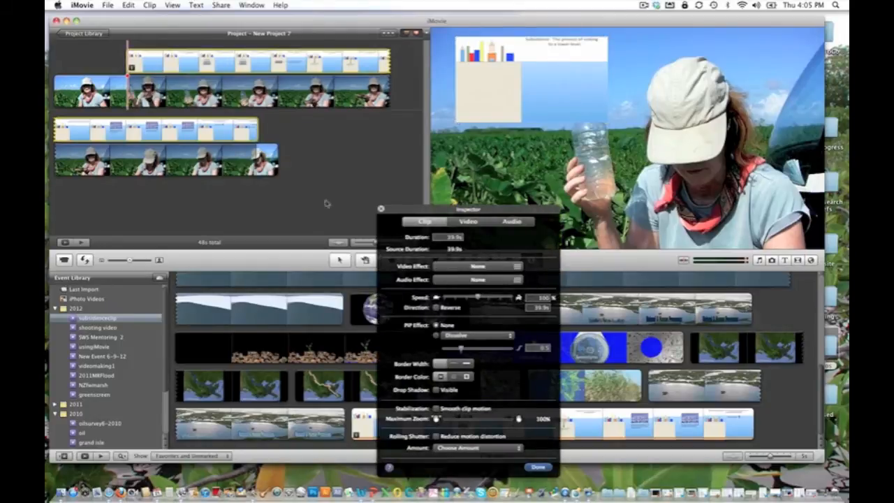
pyautogui.moveTo(478, 297); pyautogui.dragTo(498, 298)
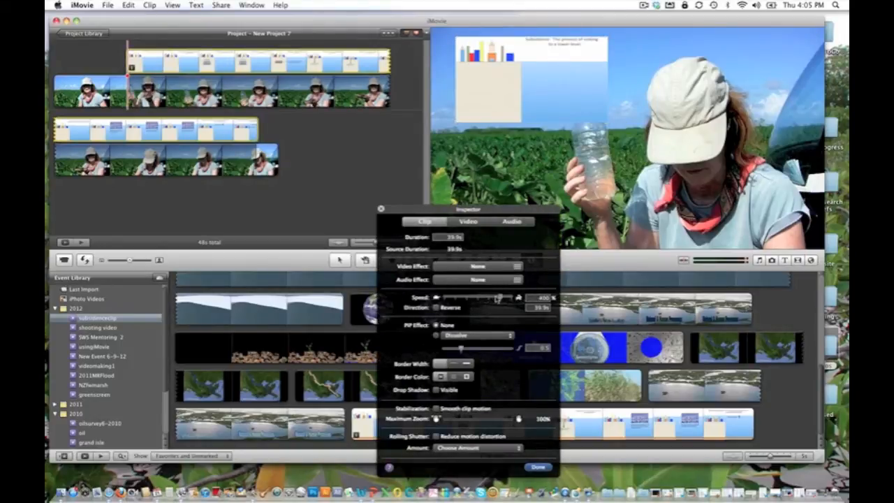
pyautogui.click(536, 467)
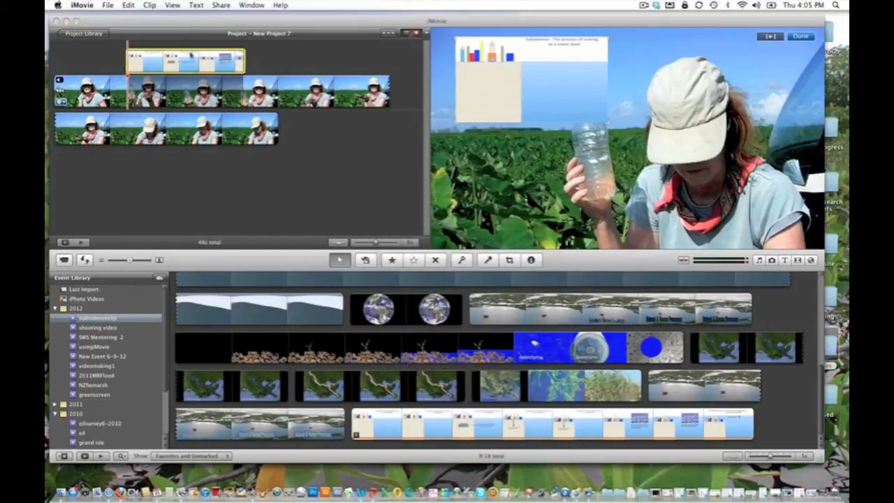
# Shift the picture-in-picture clip to start about 14.2 s into the field clip and preview the overlay
pyautogui.moveTo(191, 65); pyautogui.dragTo(269, 64)
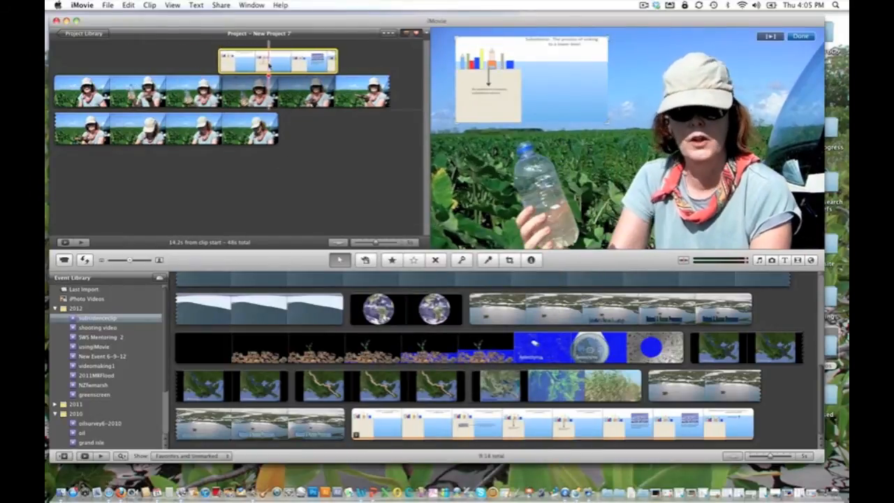
pyautogui.click(209, 66)
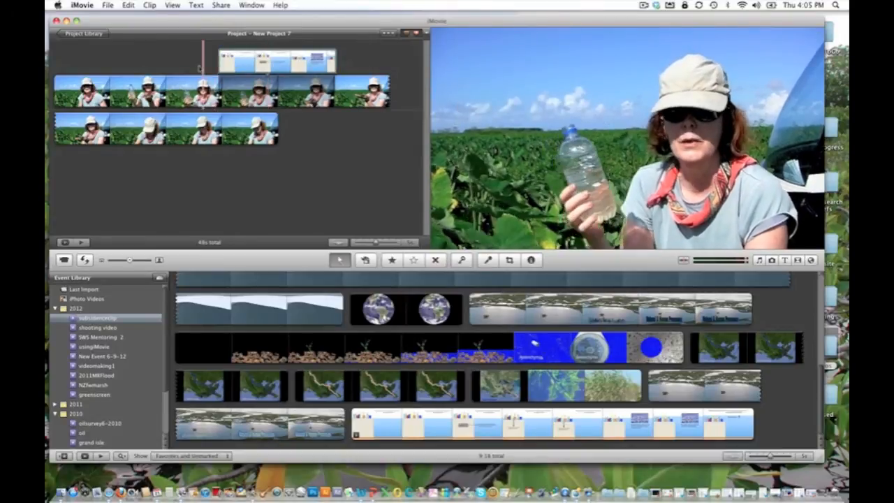
pyautogui.press('space')
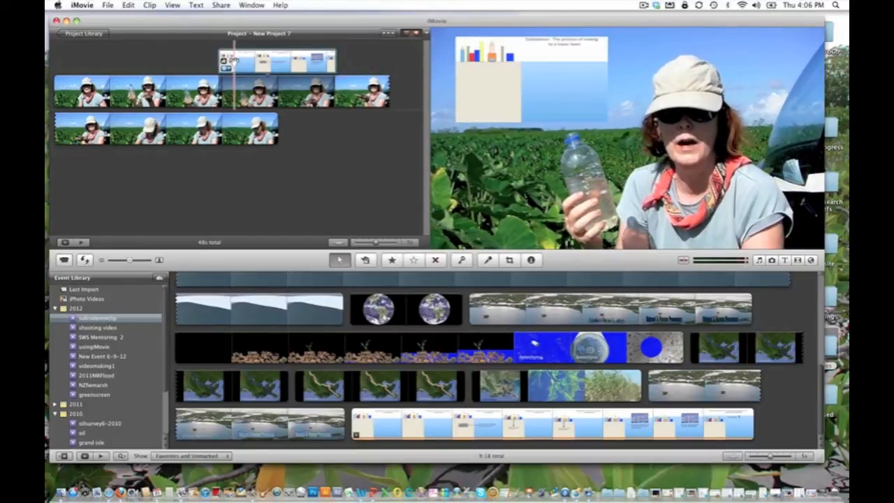
pyautogui.click(234, 61)
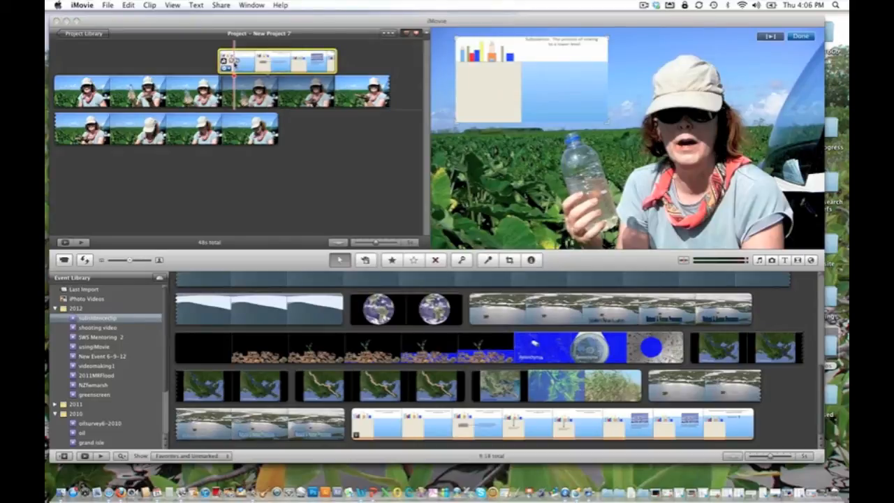
# Append the whole subsidence animation from the event as a separate clip at the end of the project
pyautogui.click(418, 423)
pyautogui.doubleClick(415, 423)
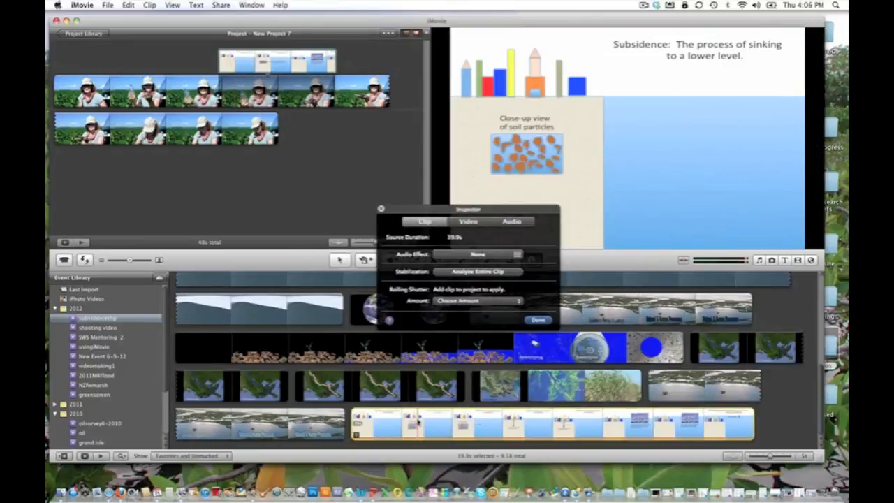
pyautogui.press('Return')
pyautogui.moveTo(416, 422); pyautogui.dragTo(336, 166)
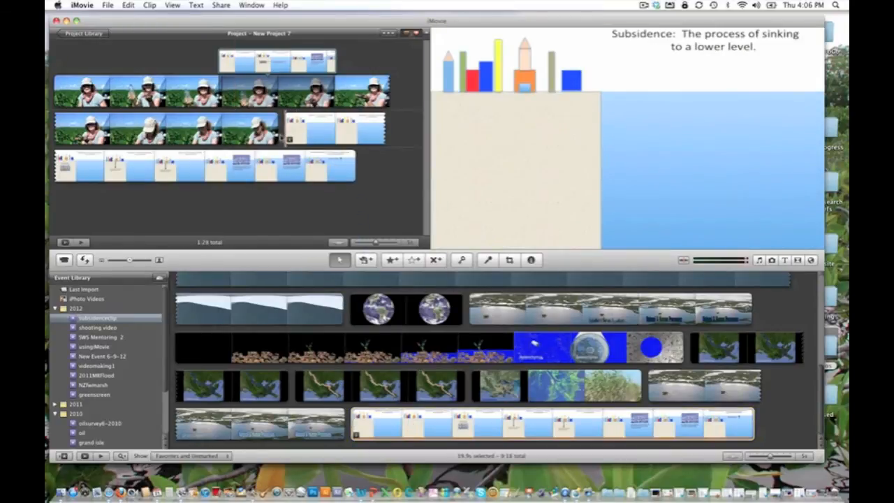
# Set the speed of the animation clip at the project's end to 400% and play it back
pyautogui.press('space')
pyautogui.press('space')
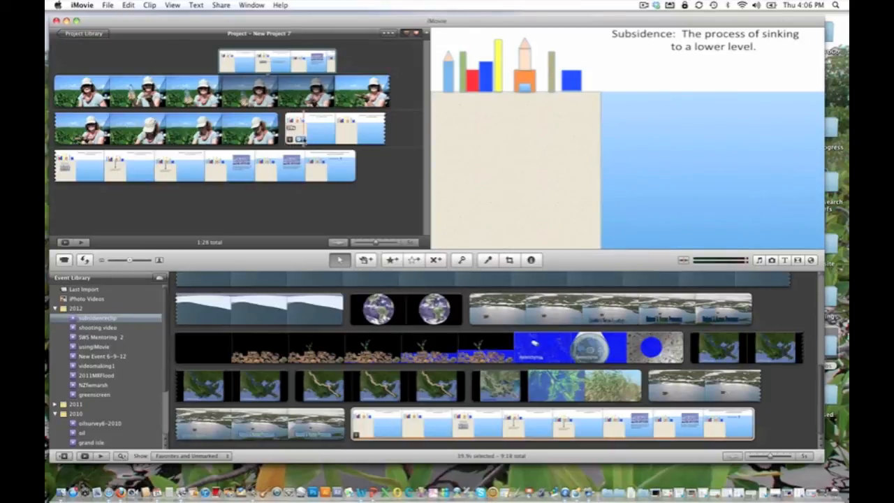
pyautogui.click(291, 139)
pyautogui.click(337, 147)
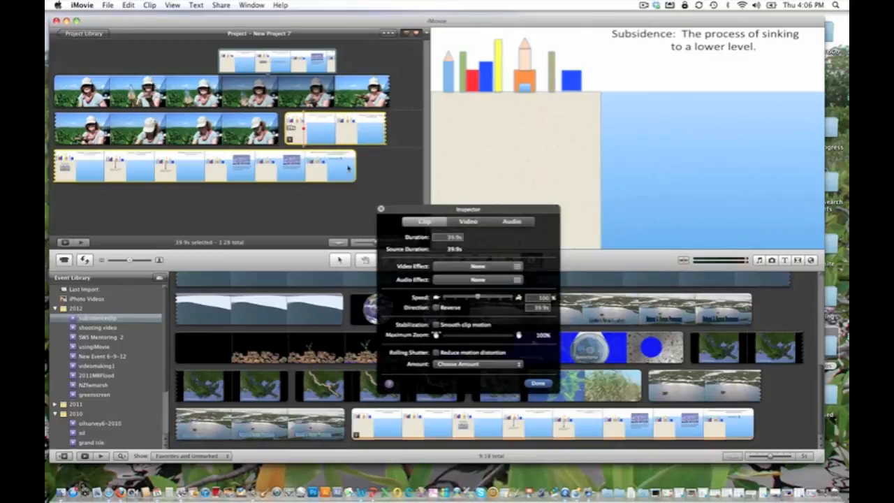
pyautogui.moveTo(479, 298); pyautogui.dragTo(500, 299)
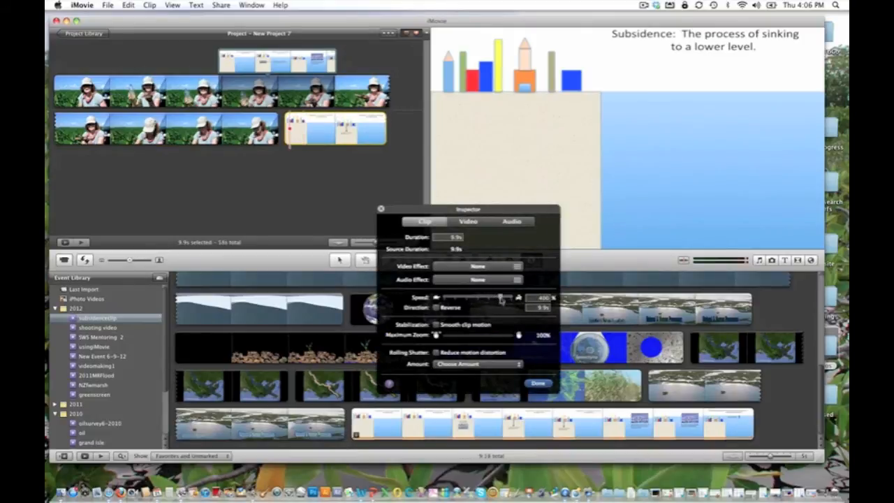
pyautogui.click(538, 384)
pyautogui.press('space')
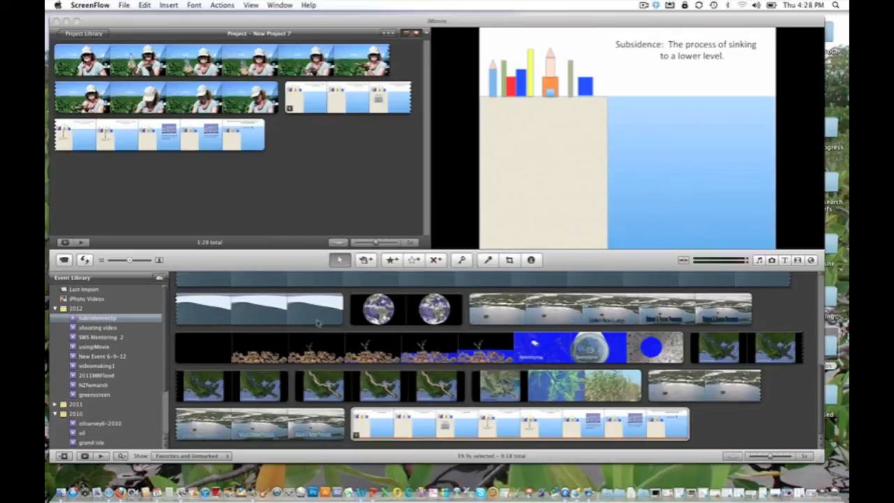
pyautogui.click(356, 349)
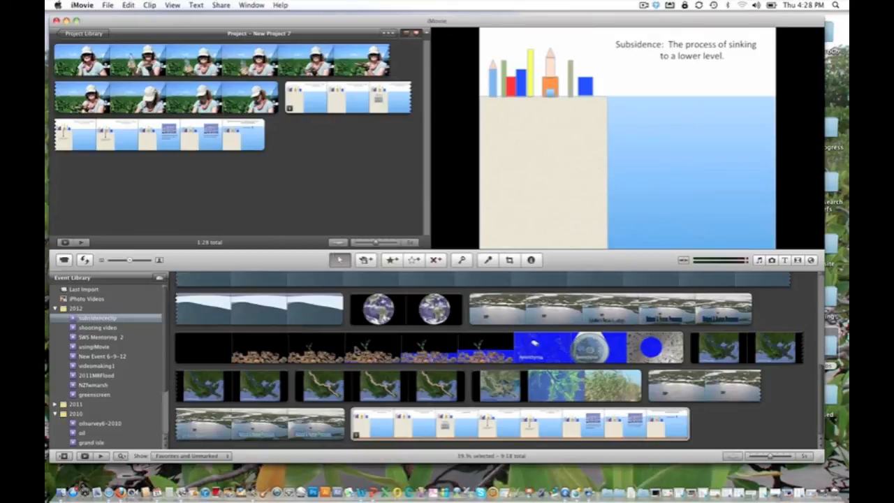